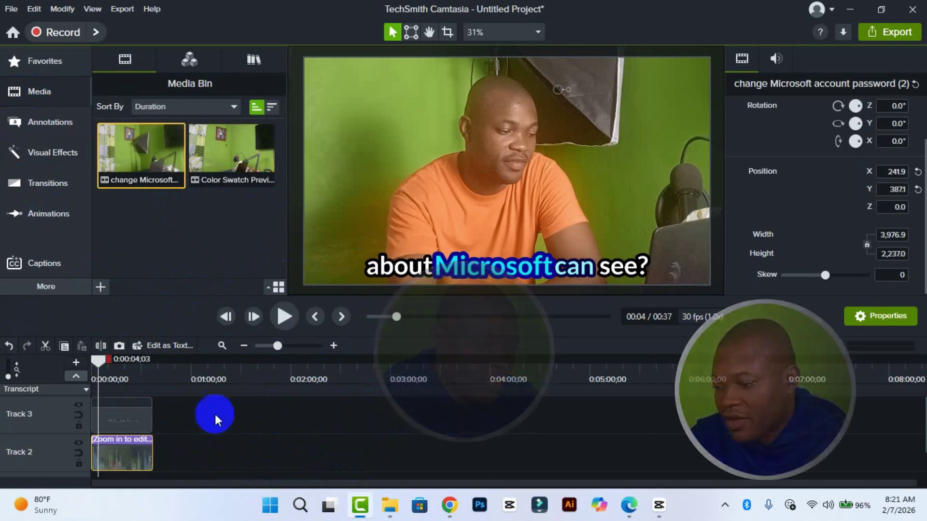
- Move the playhead to 0:00:09;00 and select the video clip on Track 2
drag(102, 361, 107, 378)
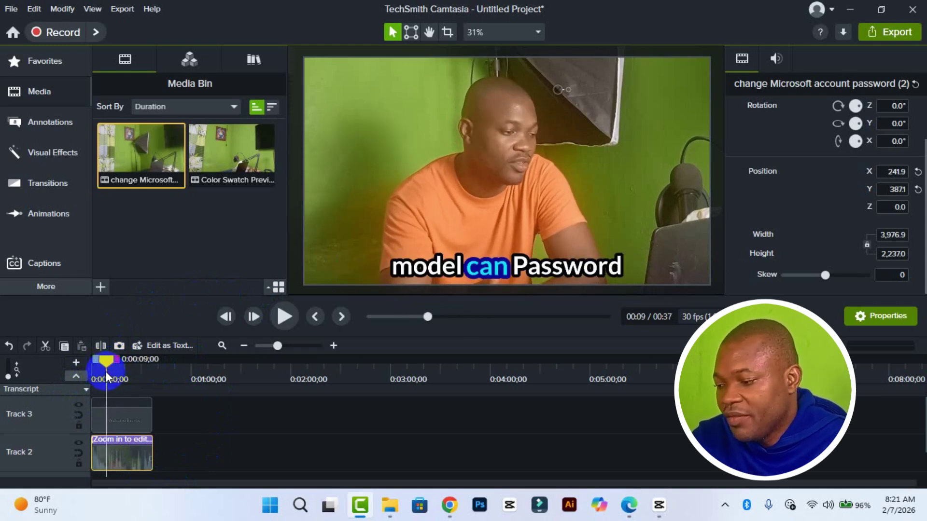
click(130, 458)
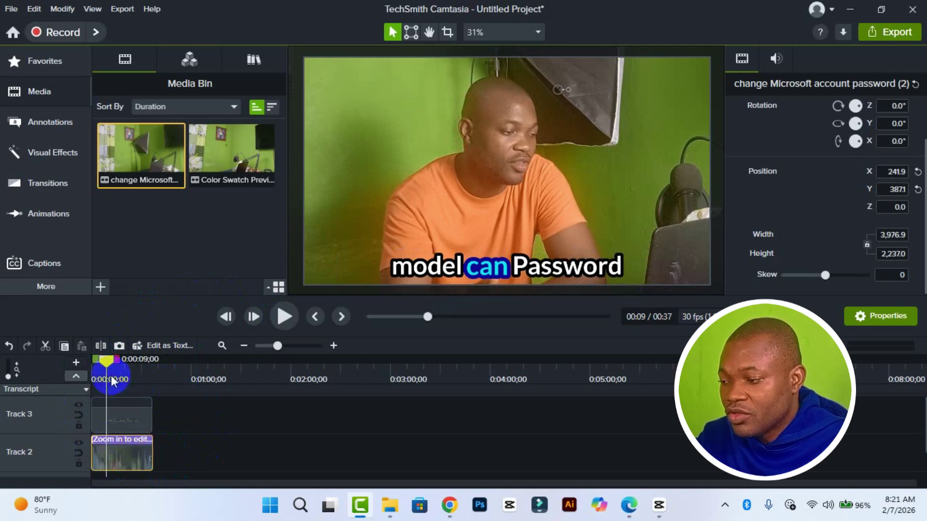
click(9, 346)
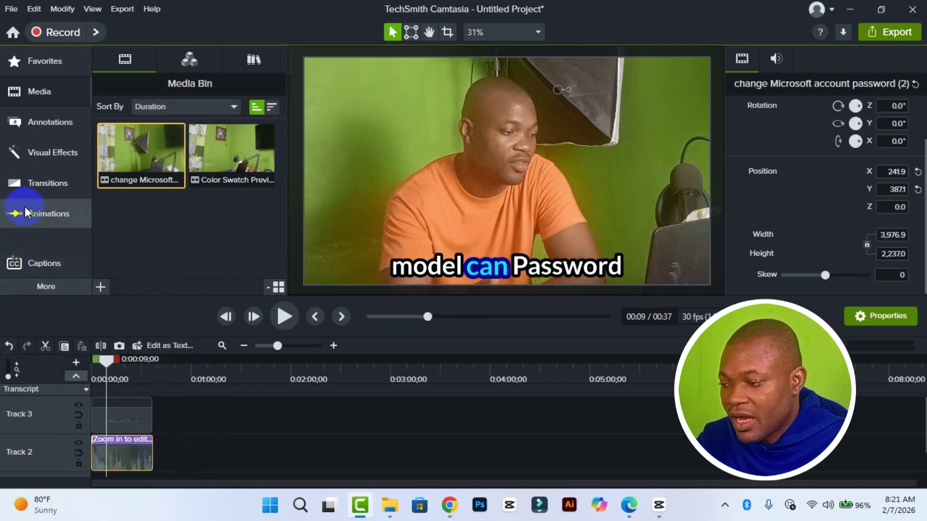
- Browse the visual effects library to see which effects are available besides the filters
click(38, 208)
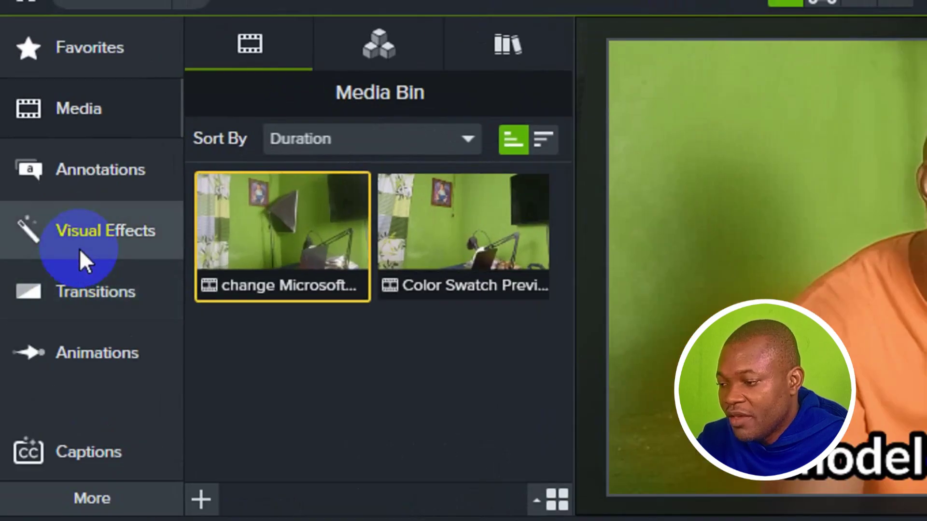
click(79, 249)
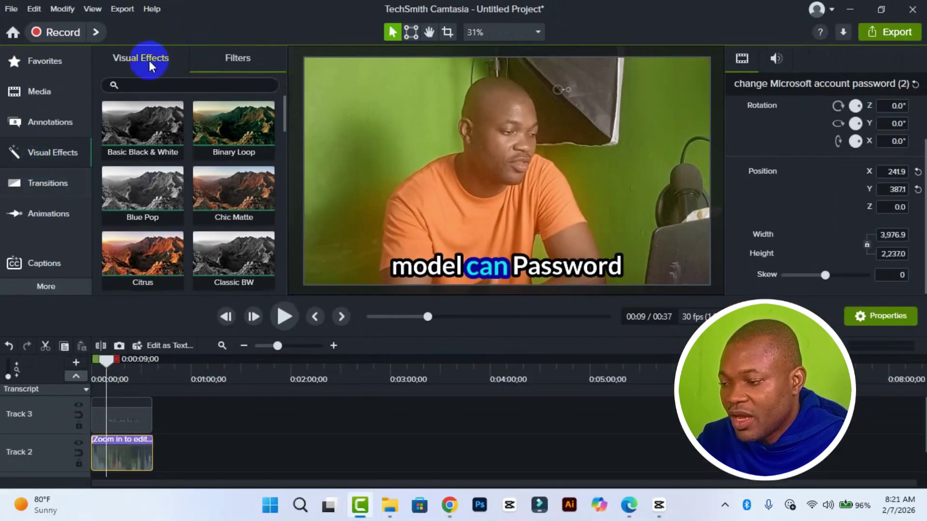
click(162, 59)
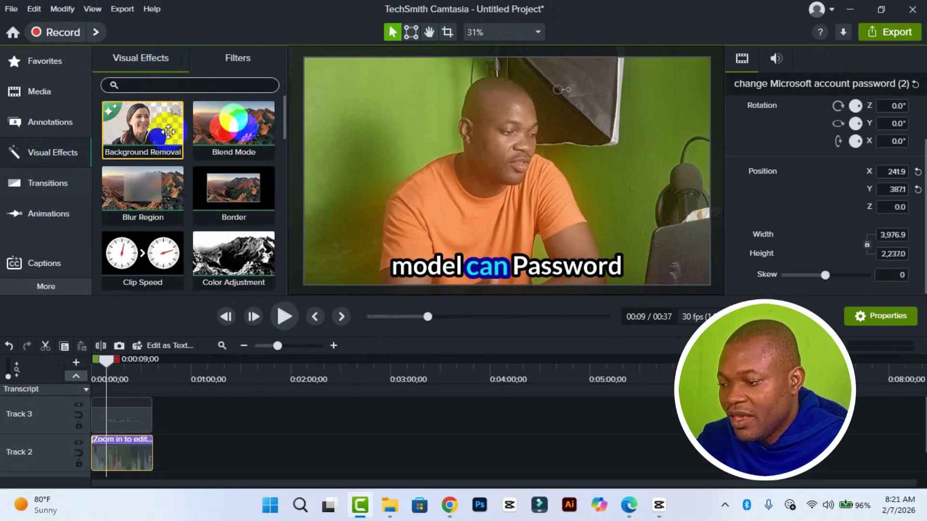
scroll(145, 193, down, 6)
click(177, 161)
scroll(178, 162, down, 10)
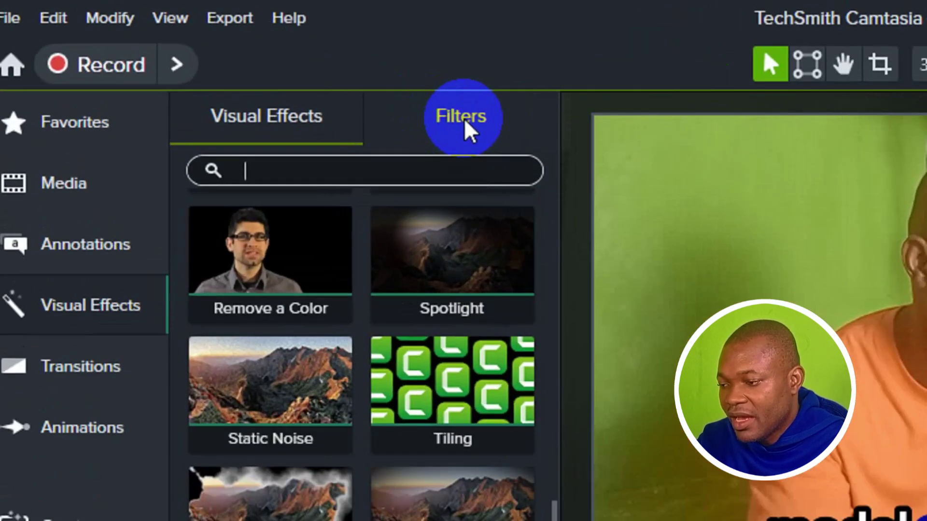
- Apply the Chic Matte filter to the video clip on Track 2
click(238, 59)
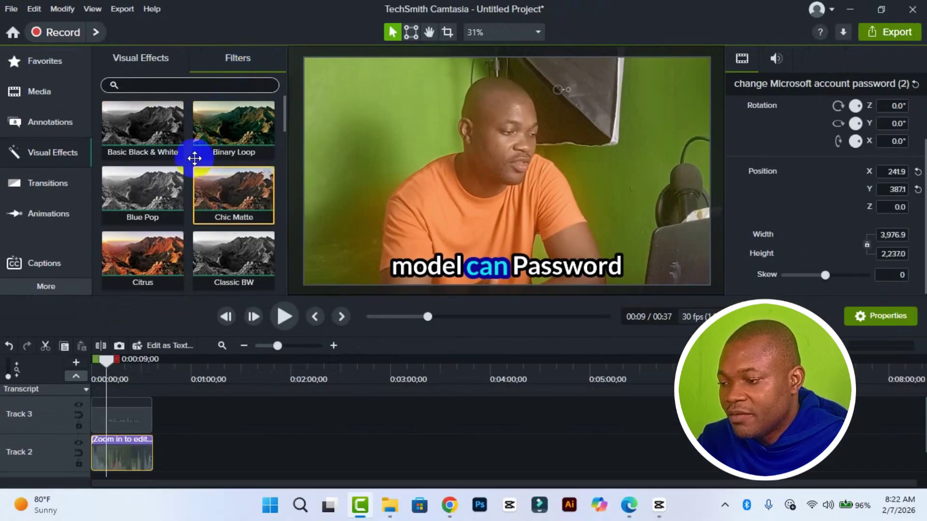
scroll(256, 247, down, 5)
scroll(194, 186, down, 12)
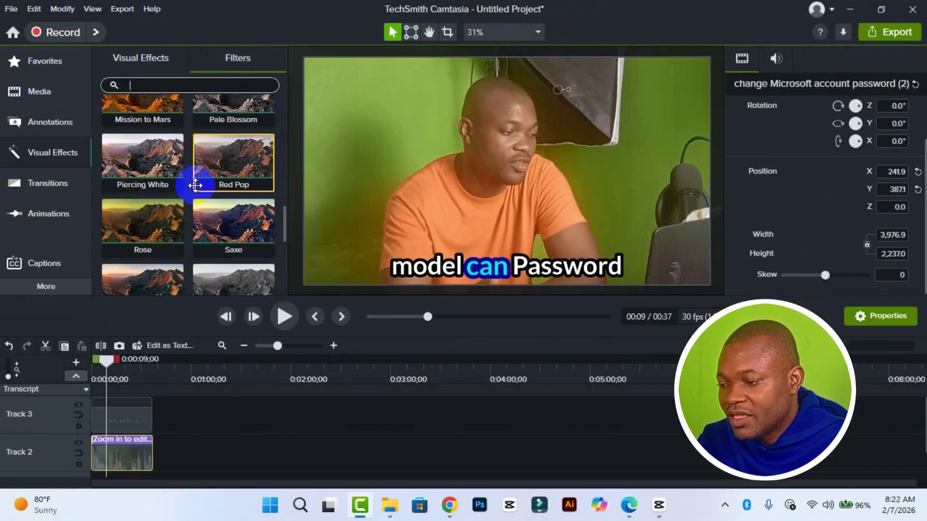
scroll(195, 185, up, 12)
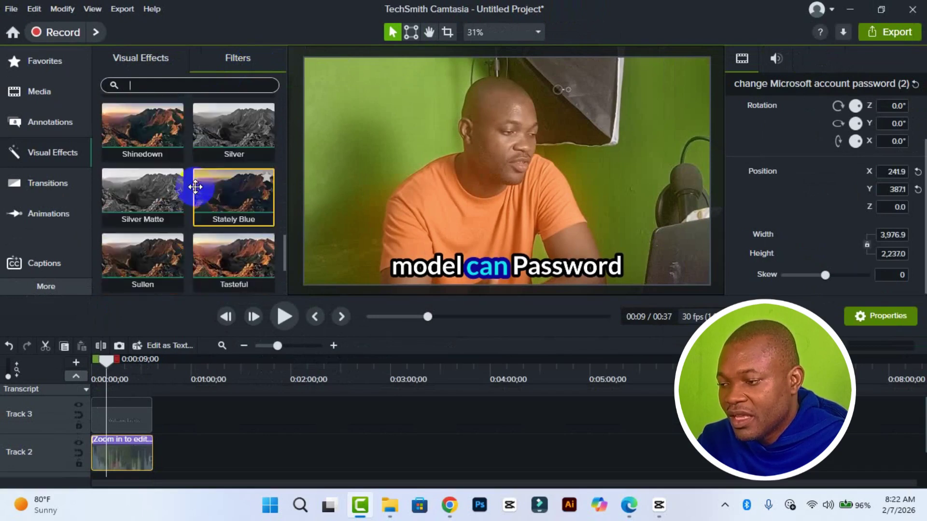
scroll(196, 186, up, 5)
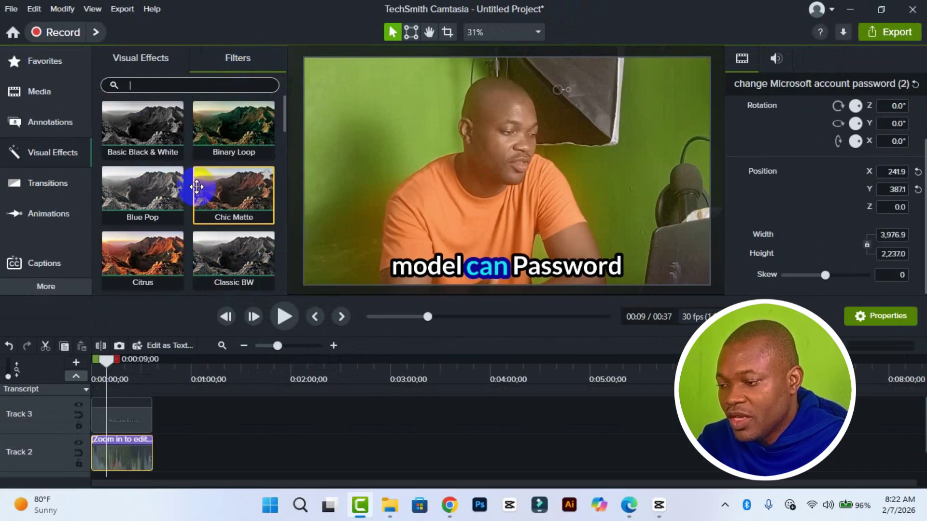
scroll(192, 174, down, 2)
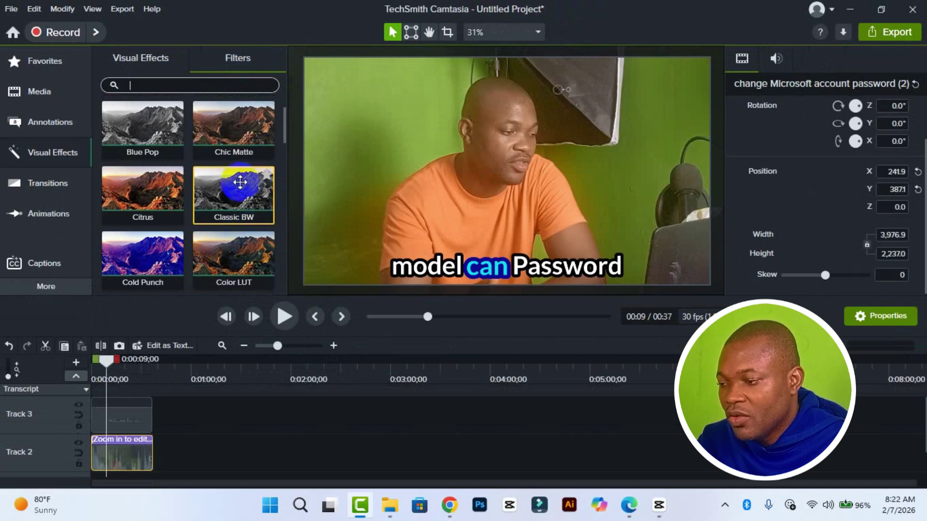
click(217, 207)
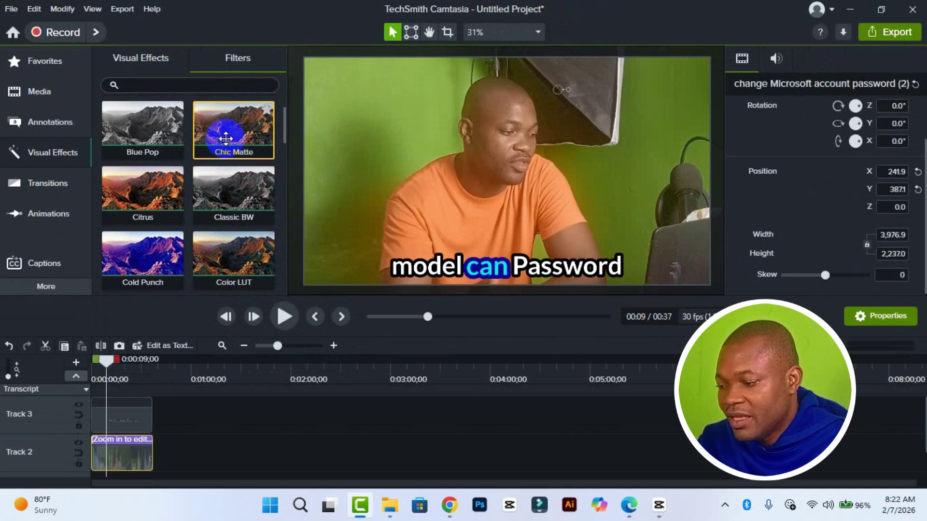
drag(220, 142, 130, 447)
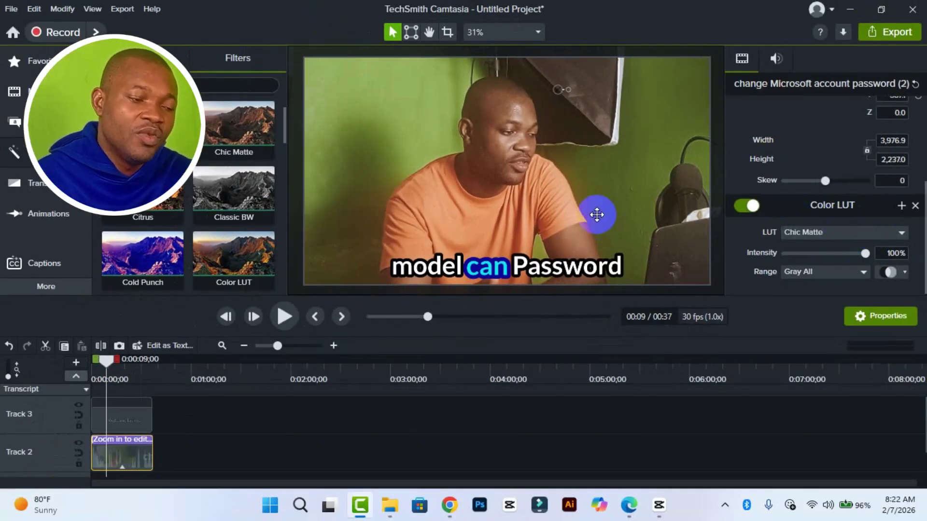
- Preview the available LUTs on the clip and change its Color LUT to Couture
click(856, 233)
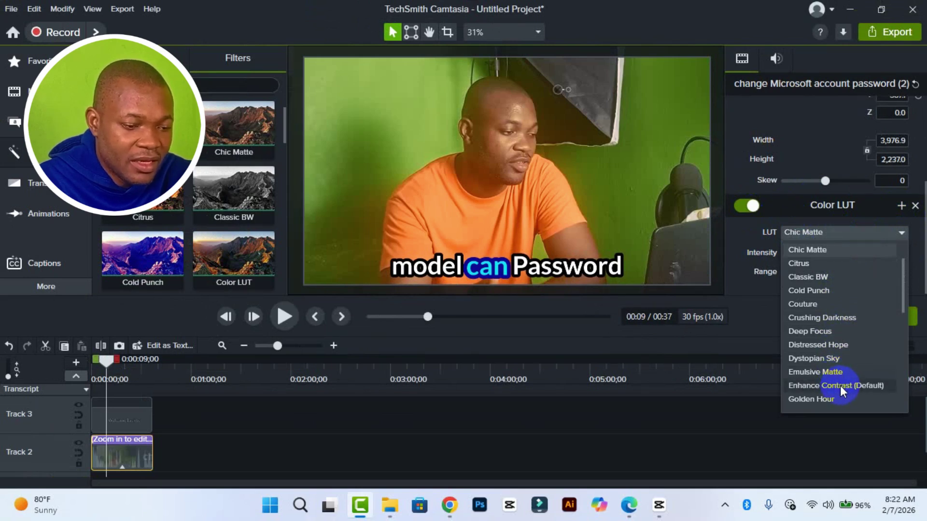
scroll(841, 388, down, 2)
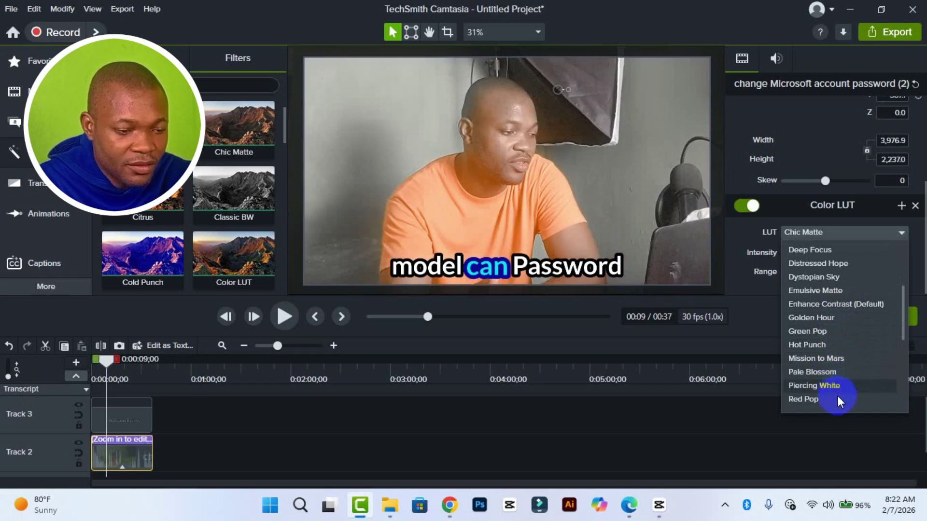
scroll(837, 399, down, 2)
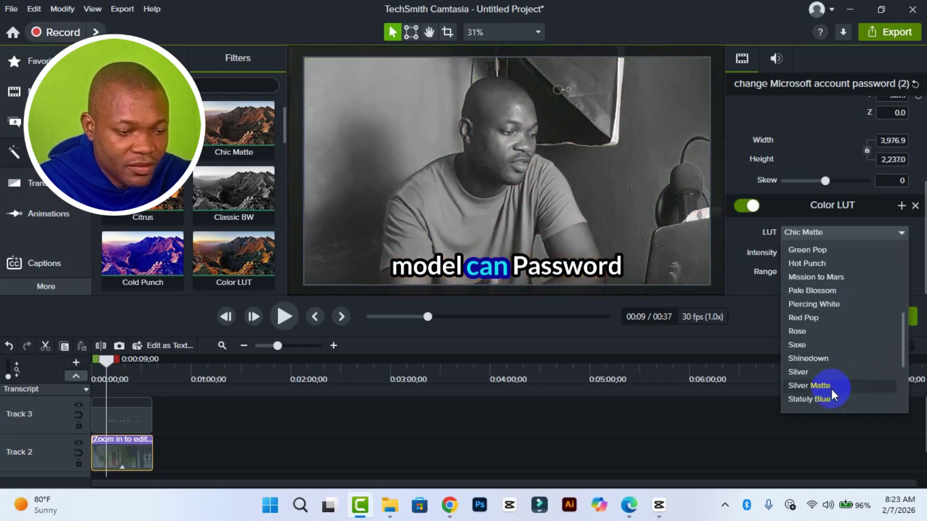
scroll(832, 392, down, 1)
scroll(834, 396, down, 2)
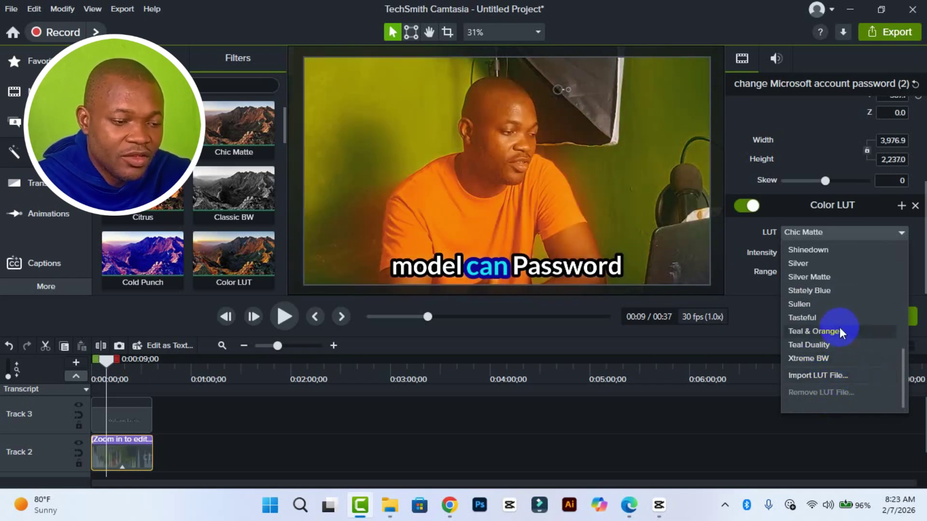
scroll(835, 294, up, 1)
scroll(836, 293, up, 7)
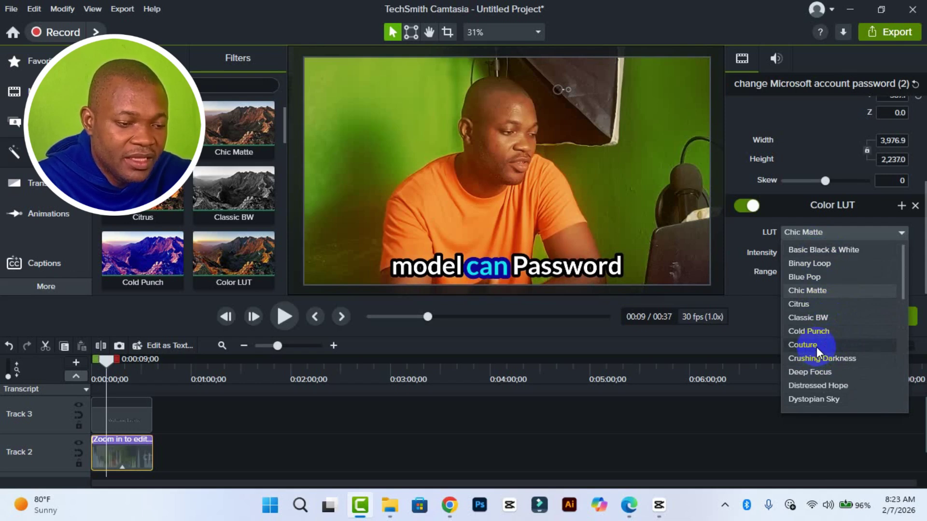
click(816, 347)
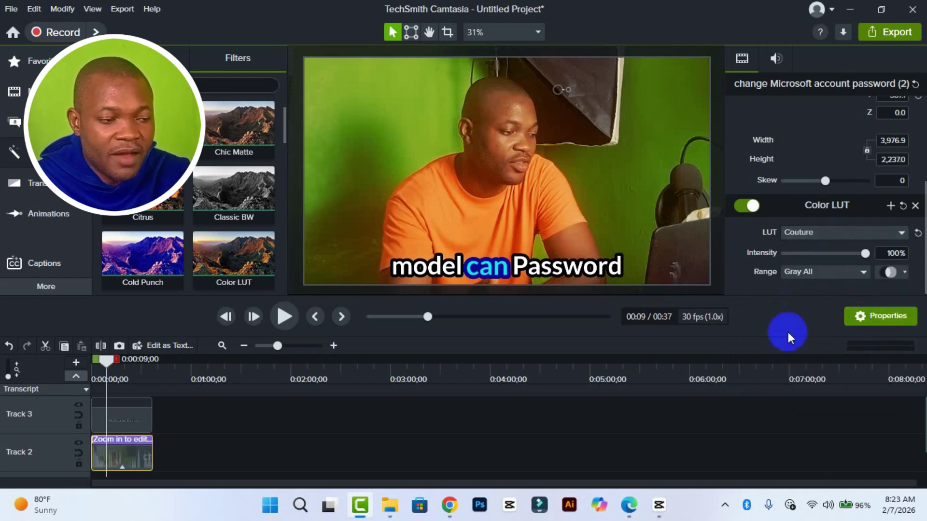
- Expand the Color LUT's custom range settings, try the Green and Blue channels, and set the channel to Red
click(905, 274)
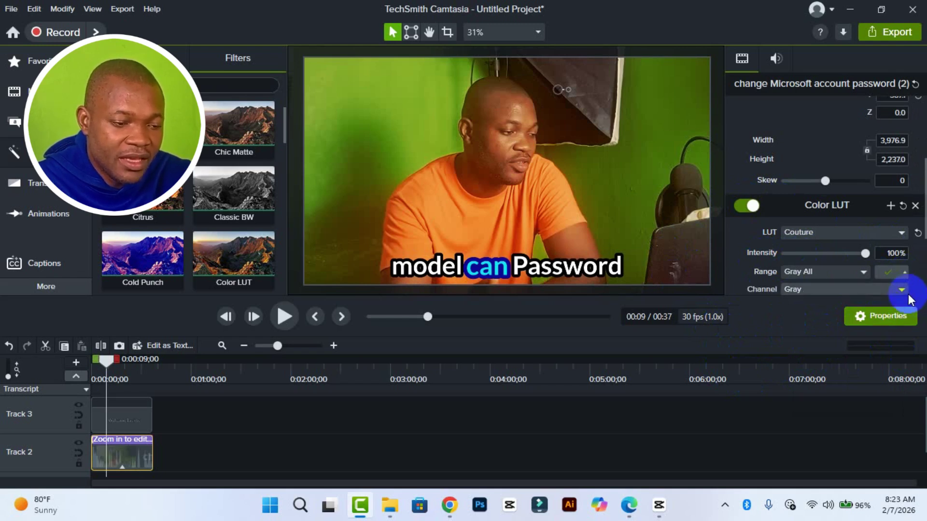
click(901, 290)
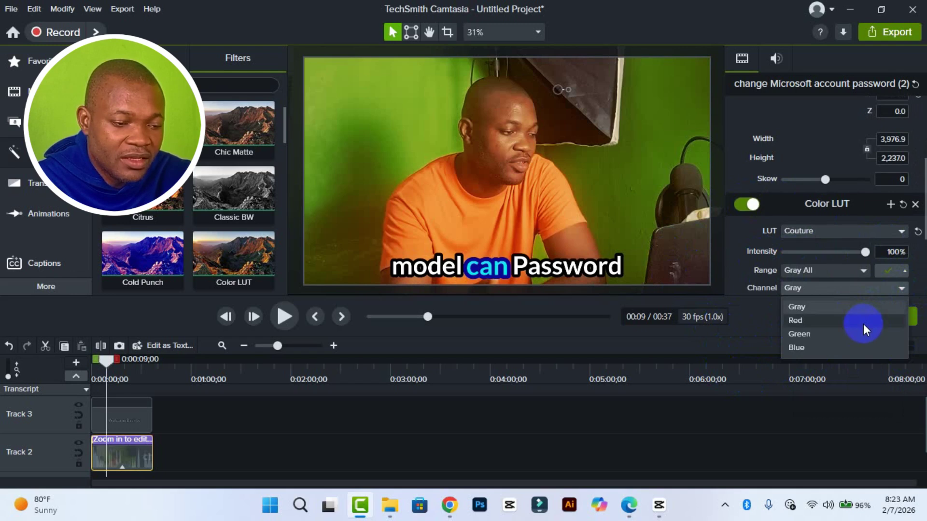
click(842, 321)
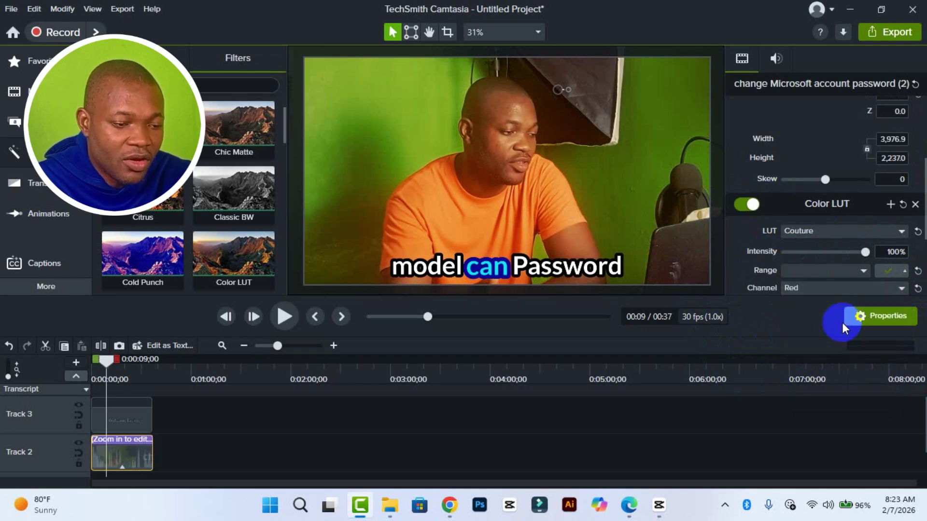
key(Down)
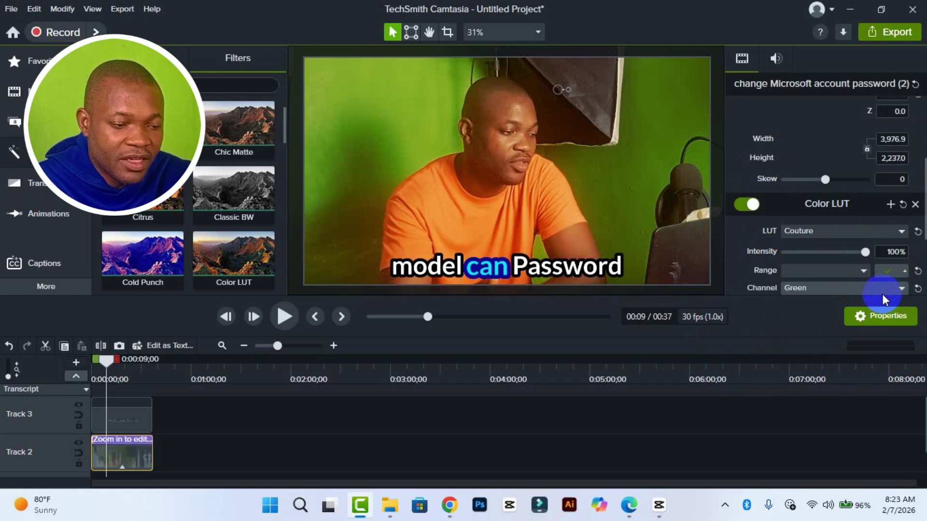
key(Down)
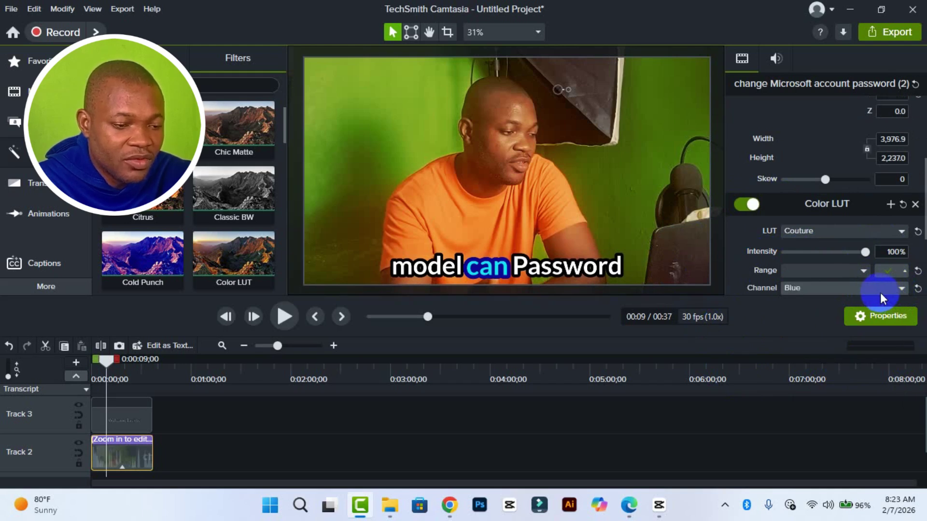
key(Up)
key(Up)
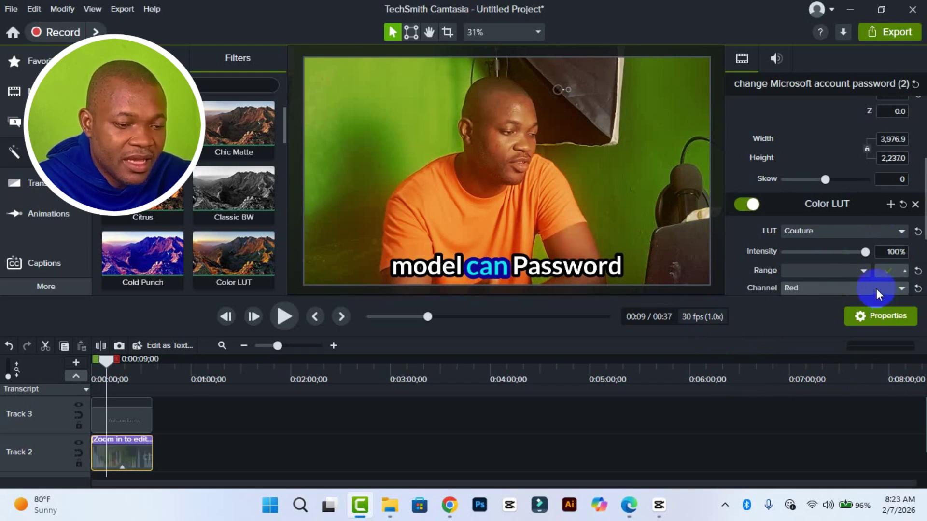
- Set the Color LUT range to Blue Shadows and adjust its highlight-side handles to about 71 and 122
click(861, 273)
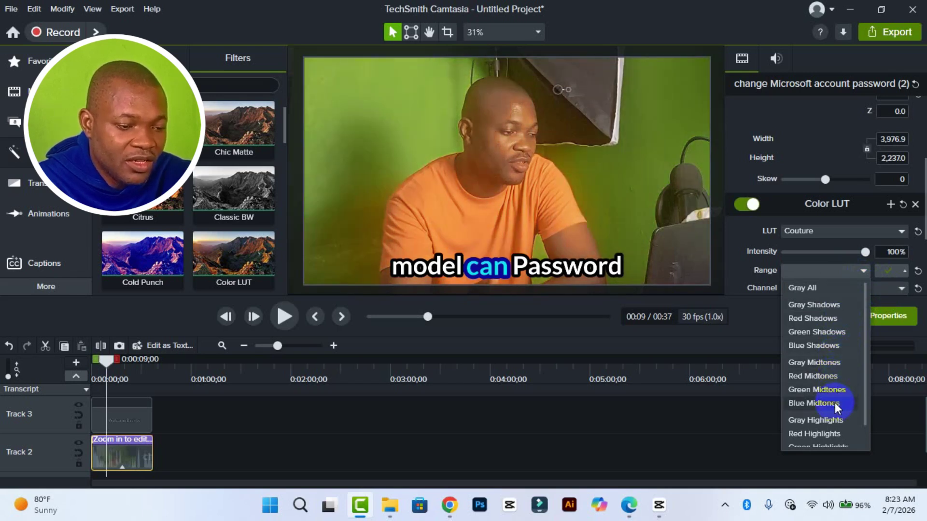
click(829, 345)
scroll(842, 292, down, 1)
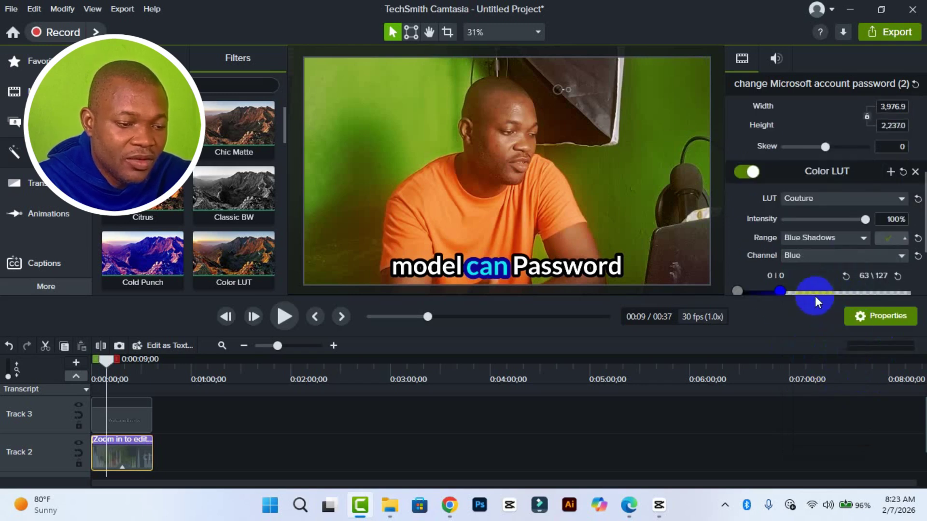
scroll(817, 282, down, 3)
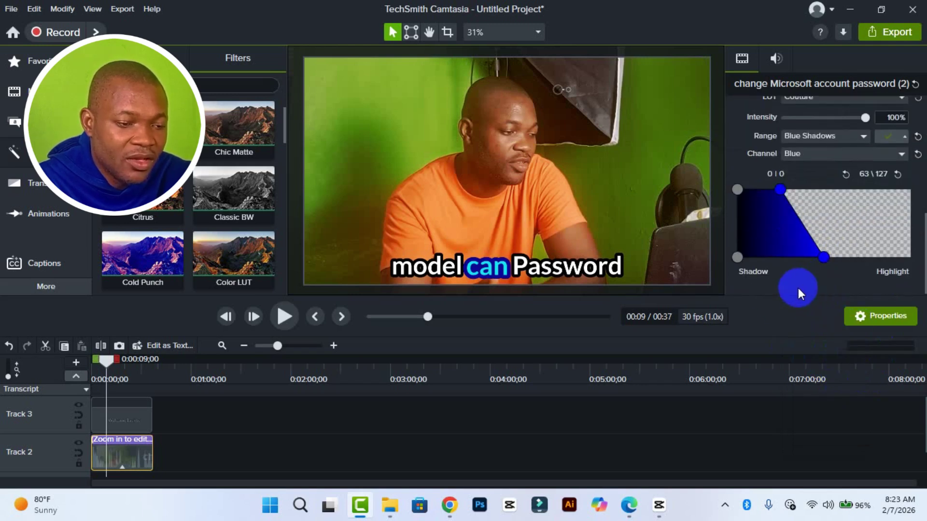
drag(825, 259, 820, 258)
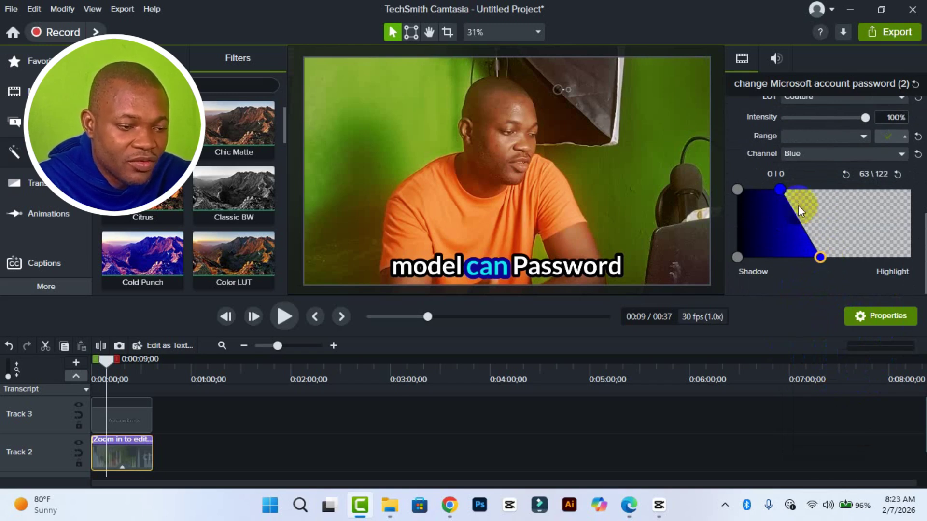
drag(781, 188, 786, 190)
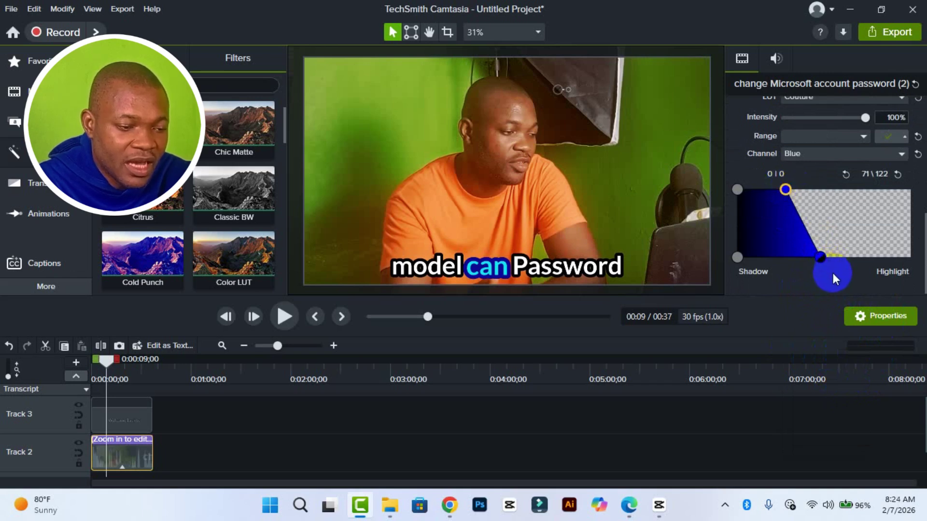
drag(739, 259, 732, 189)
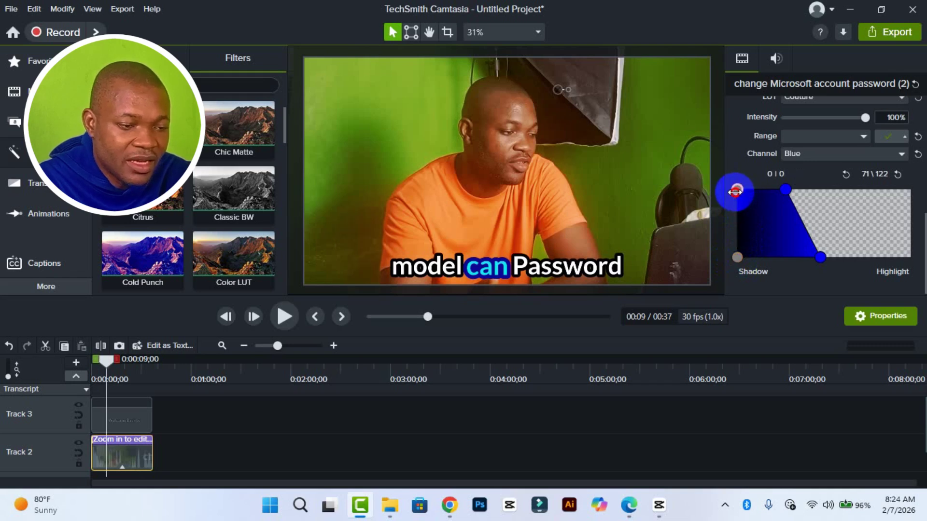
- Reduce the Color LUT intensity to 74%
scroll(853, 231, up, 2)
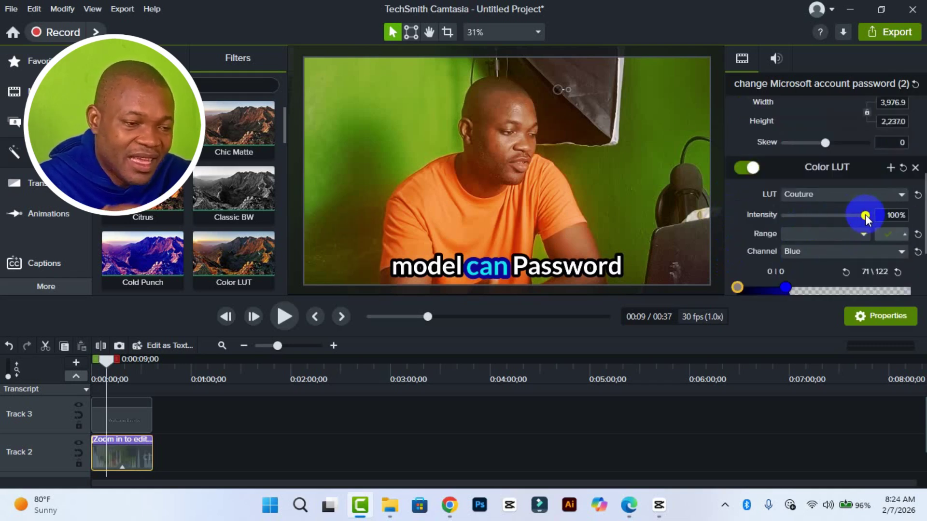
drag(863, 215, 843, 218)
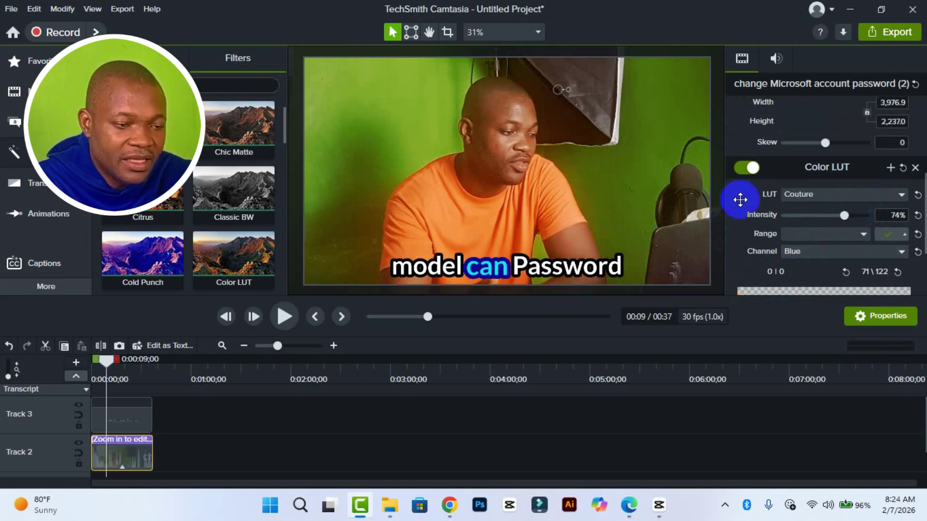
- Turn the Color LUT effect off and on to compare the clip with and without it, leaving it enabled
click(741, 173)
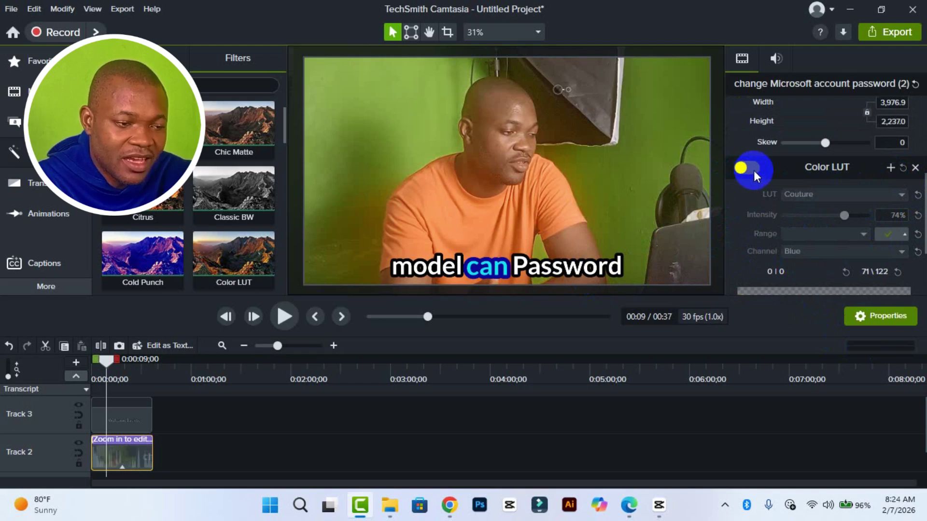
click(755, 170)
click(745, 169)
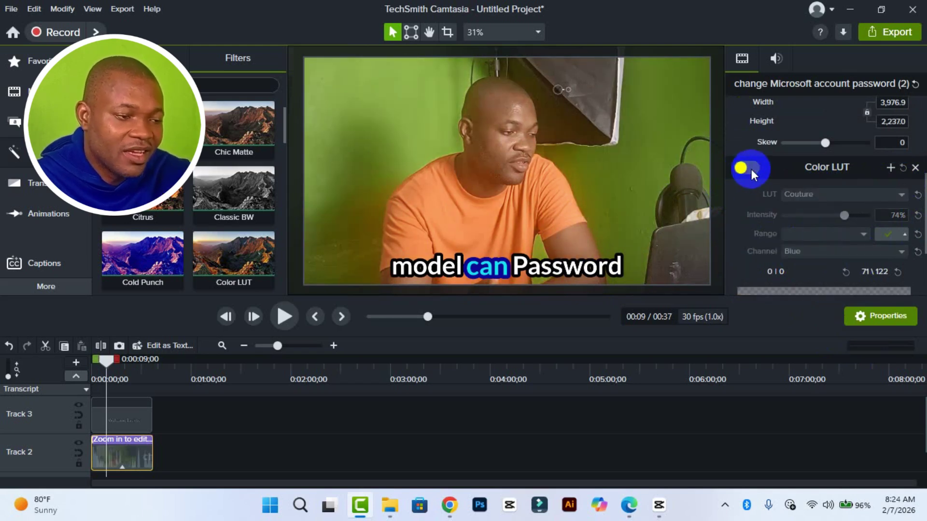
click(746, 168)
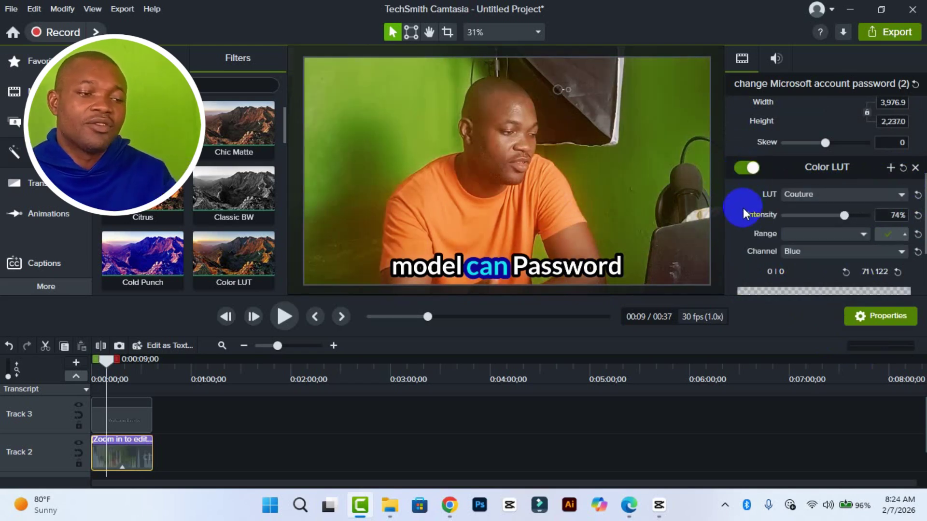